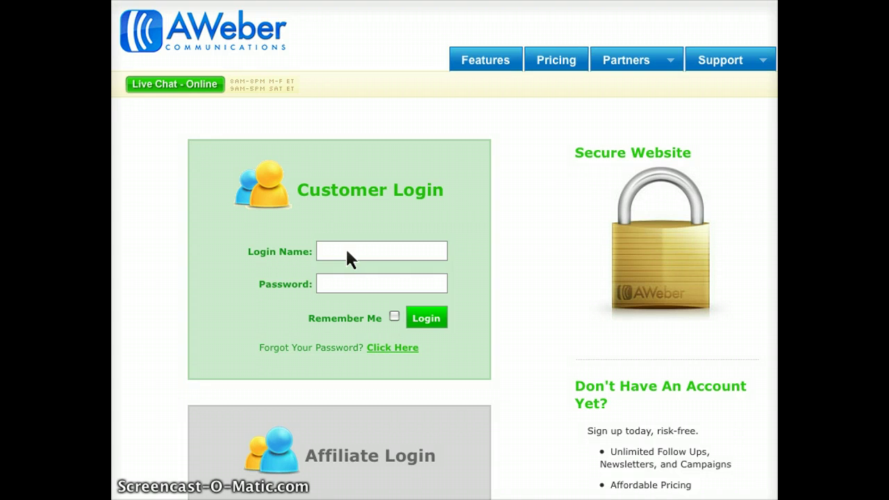
Log in to the customer account with the saved login name and password
click(347, 252)
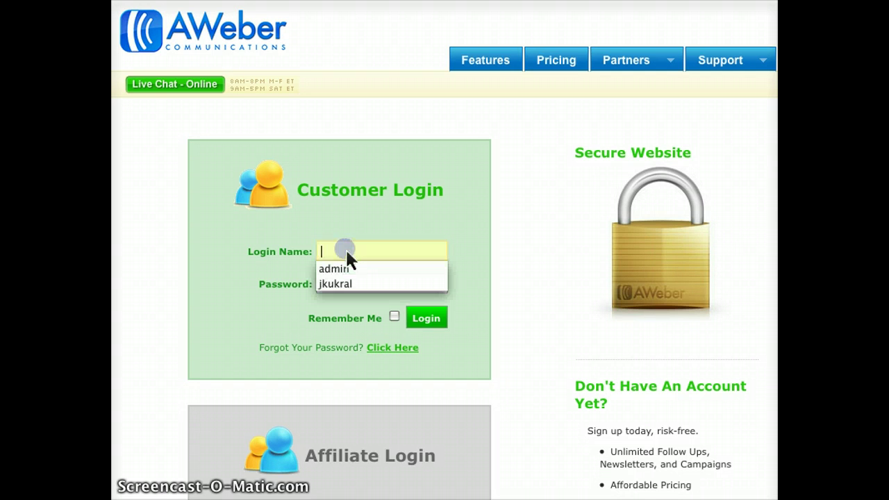
click(352, 283)
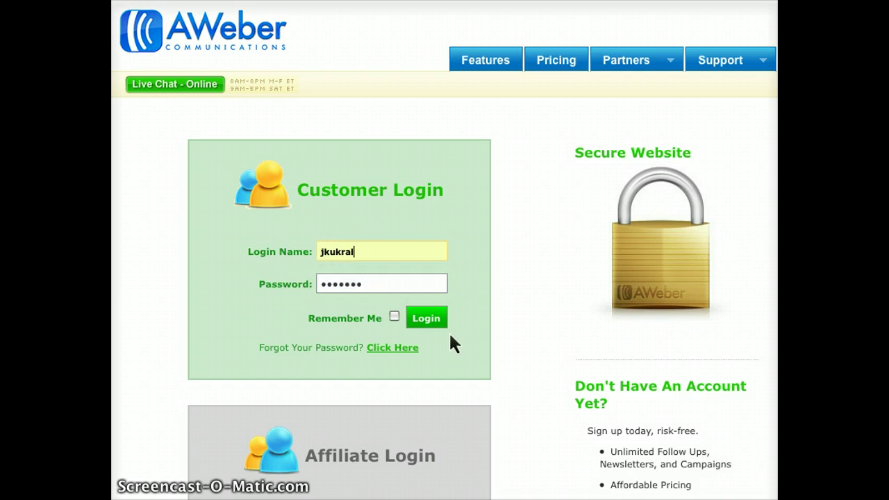
click(435, 333)
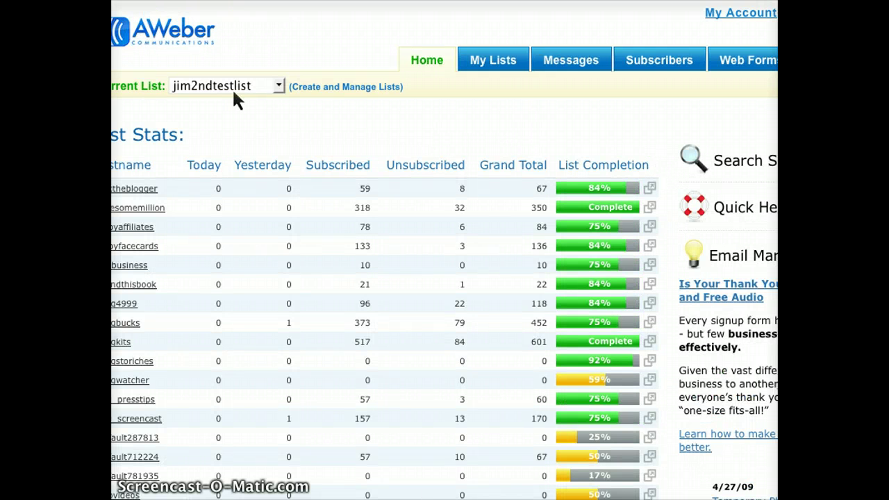
Open the Confirmed Opt-In settings of the current list
mouse_move(470, 73)
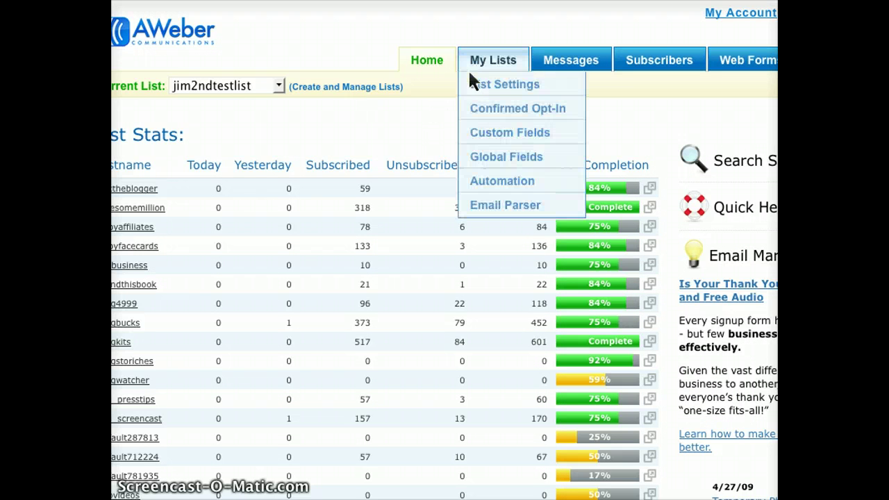
click(488, 113)
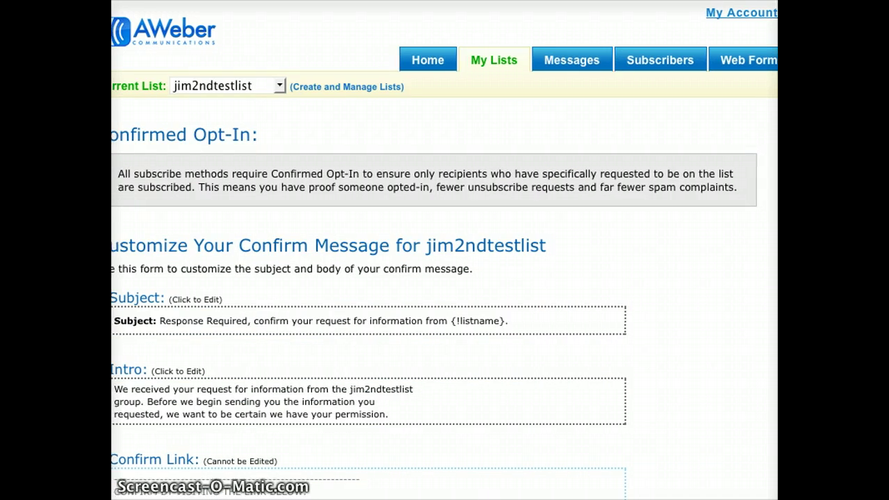
scroll(479, 493, left, 2)
scroll(480, 494, down, 1)
scroll(444, 250, left, 1)
scroll(445, 250, up, 1)
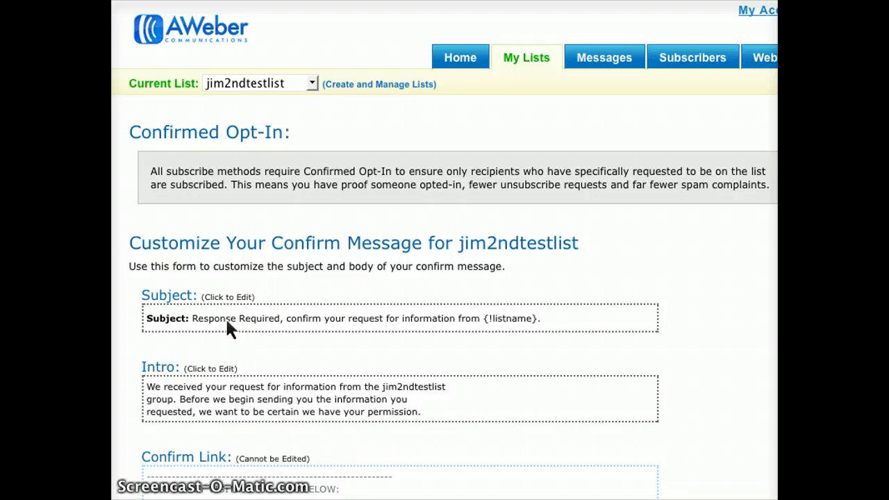
Set the confirm message's subject to the pre-approved "Please verify subscription to {!listname}." and close the subject editor
click(311, 334)
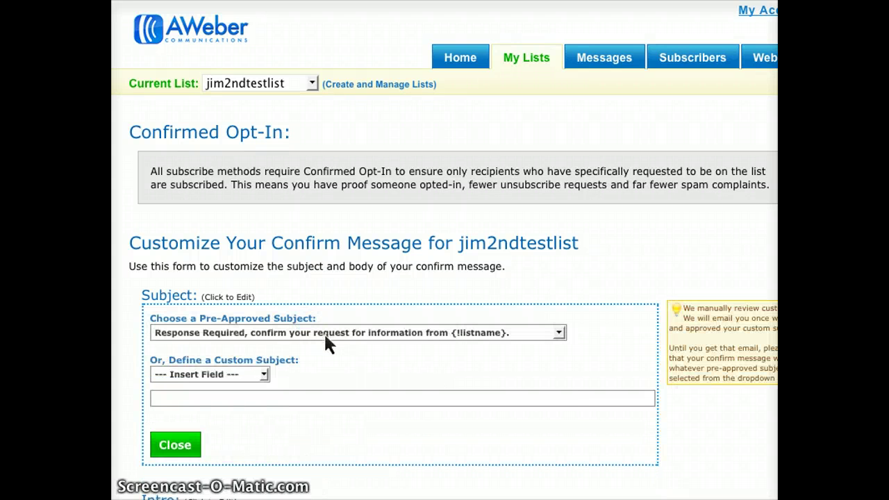
click(325, 335)
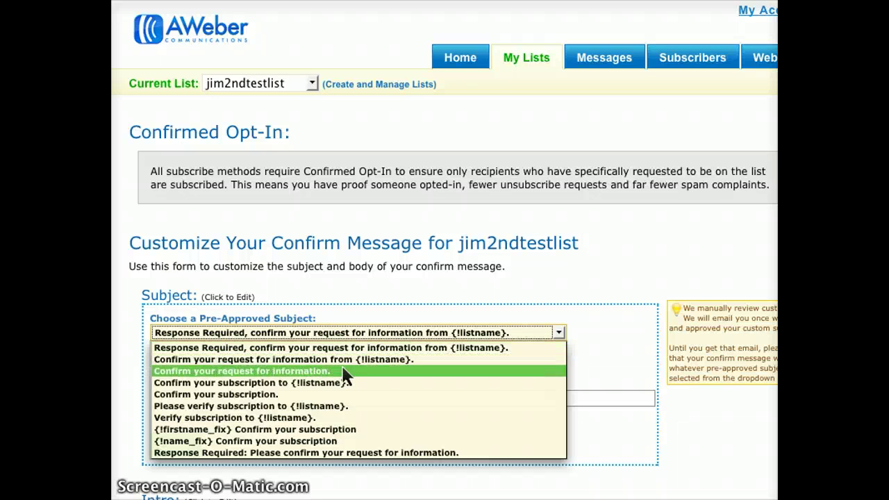
click(358, 407)
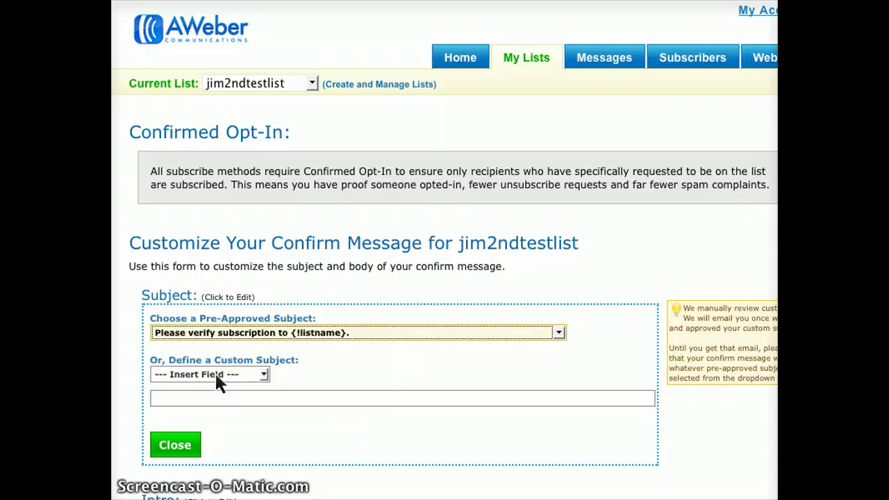
click(178, 446)
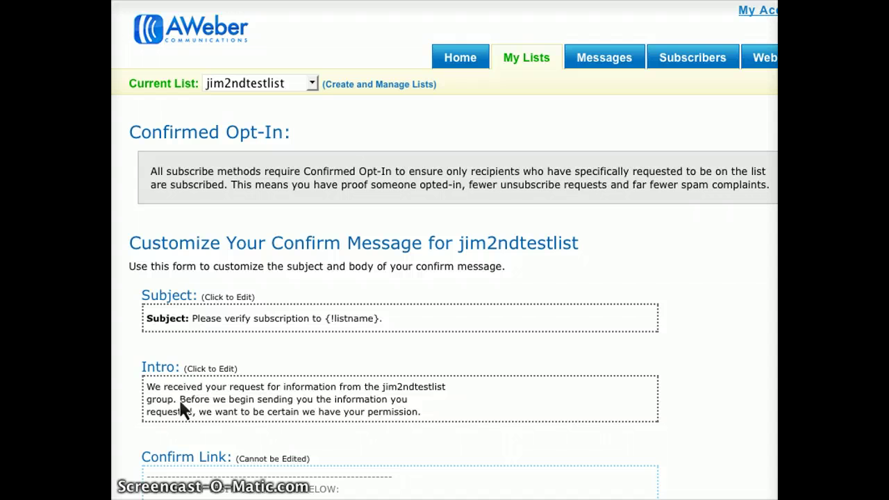
Open the confirm message's intro for editing and add two line breaks above the existing text
click(291, 417)
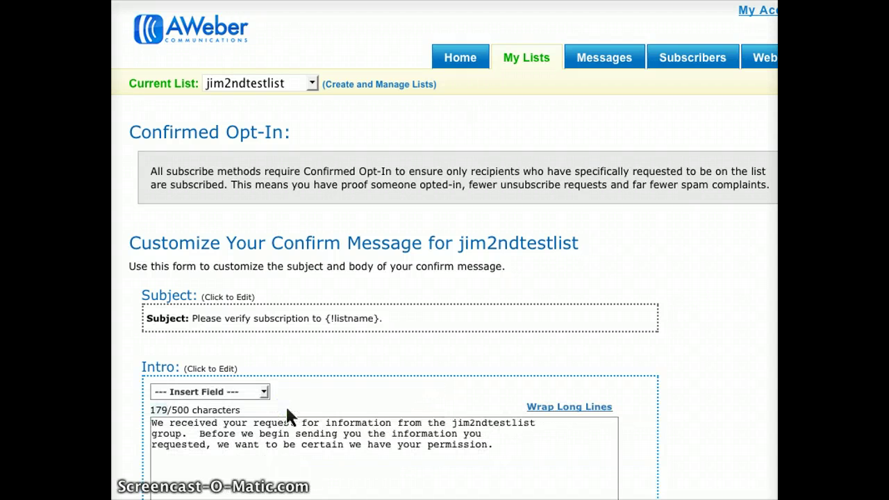
scroll(445, 278, down, 3)
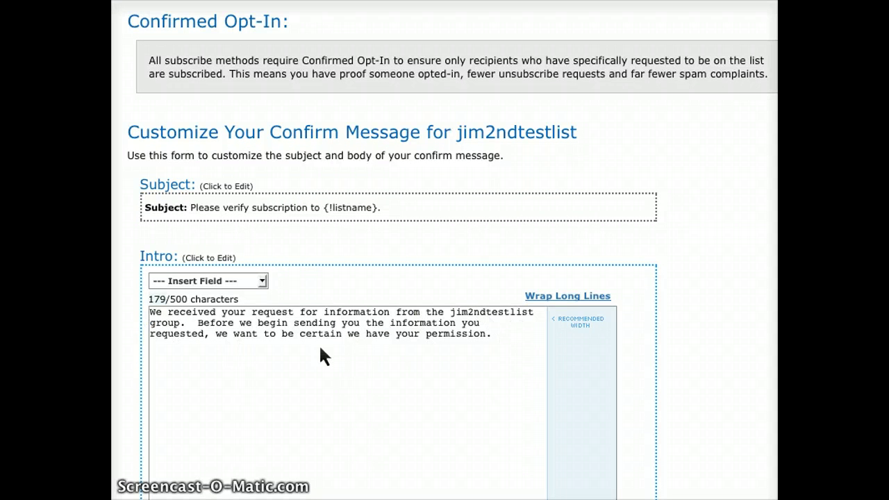
click(282, 317)
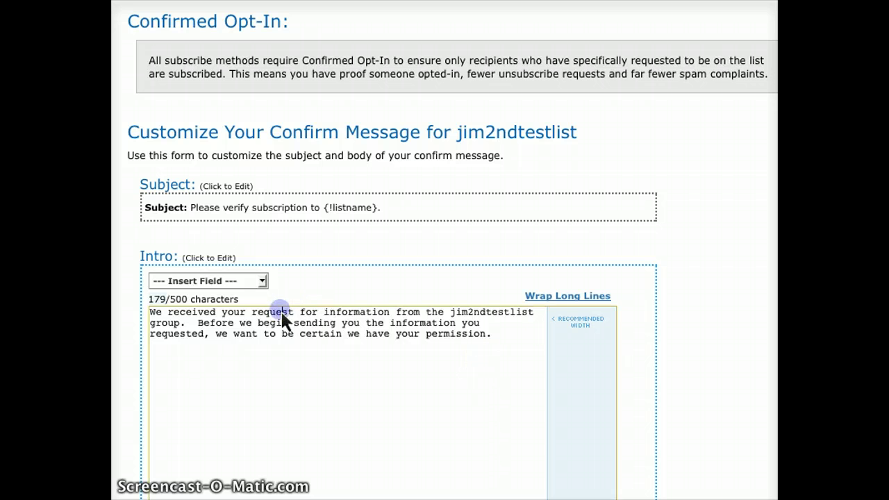
click(152, 314)
key(Return)
key(Return)
key(Up)
key(Up)
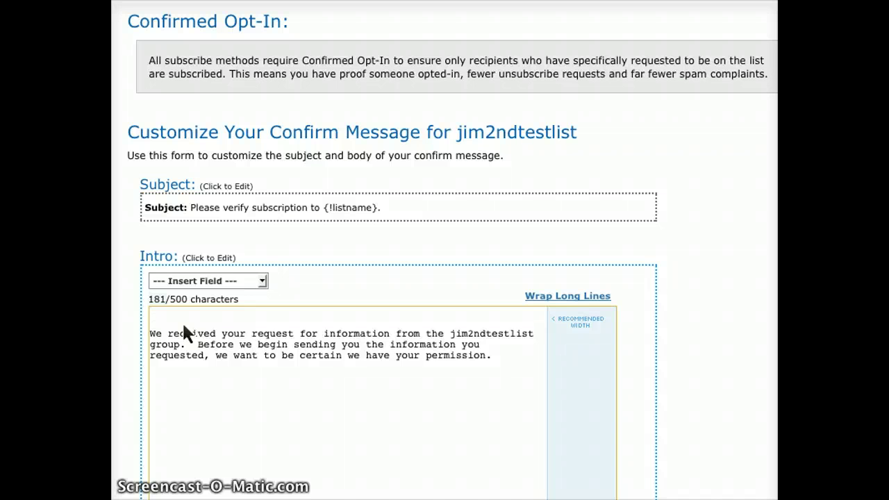
Start the intro with the greeting "Hi {!name}," using the inserted name field, and leave a blank line below it
text(H)
click(245, 278)
click(239, 307)
text(,)
key(Return)
key(Return)
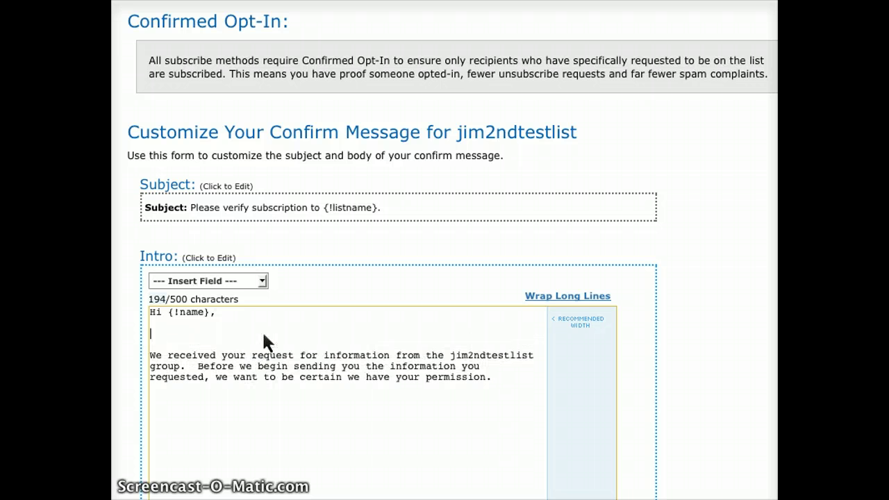
Below the greeting, add "Is that your real name? Well, that's what you put in when you signed up, so that's what we're going to call you."
text(Is that your real name)
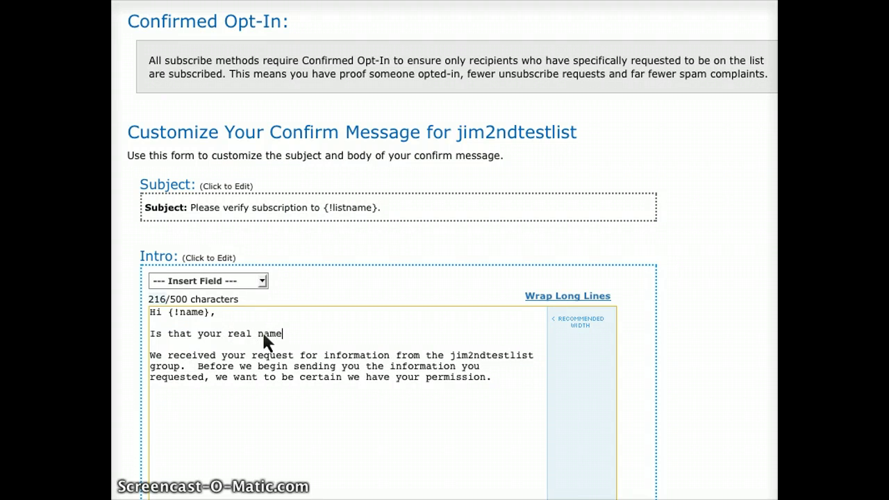
text(? Well, that's what you )
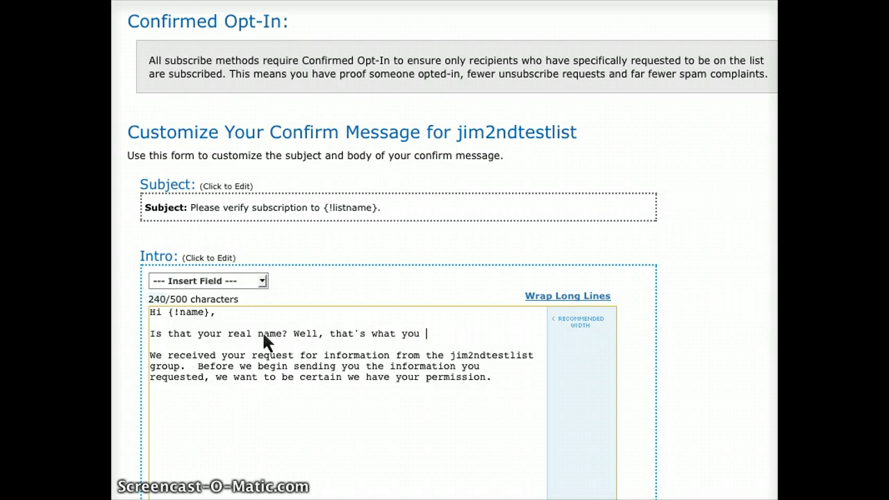
text(put in when you signed  We received you)
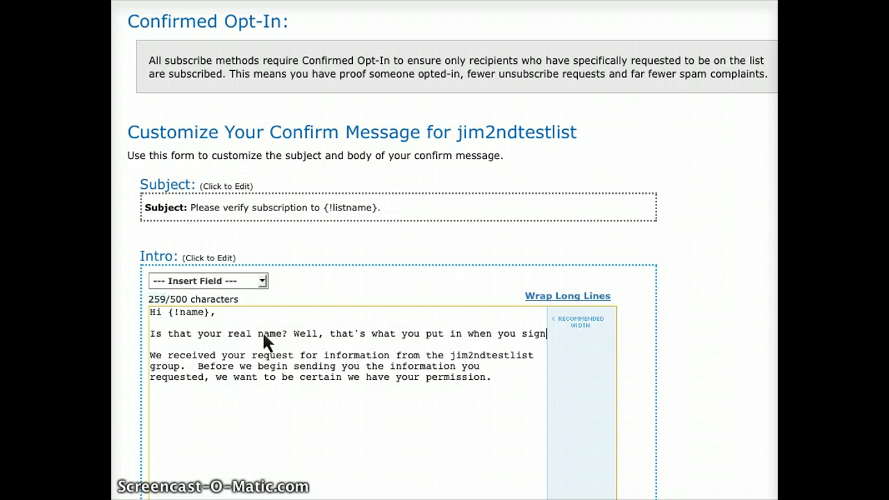
key(BackSpace)
key(BackSpace)
key(BackSpace)
key(BackSpace)
key(BackSpace)
key(BackSpace)
key(BackSpace)
key(BackSpace)
text(signe)
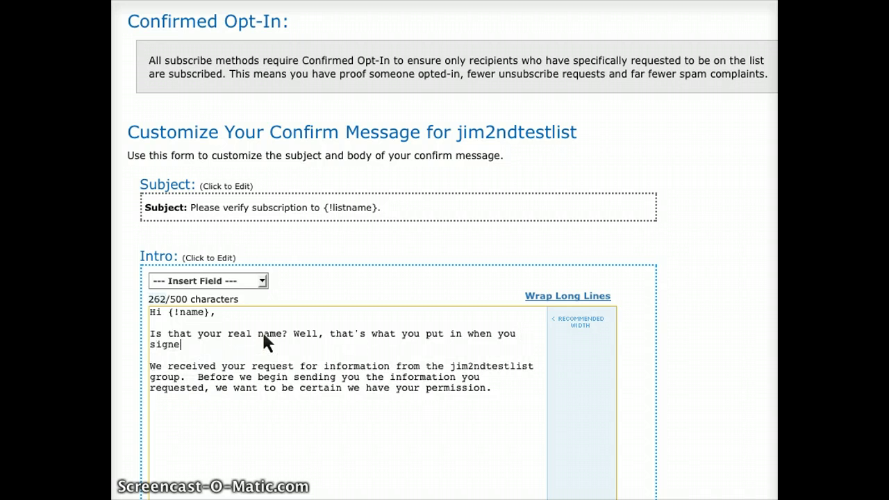
text(d up, so that's what we're going )
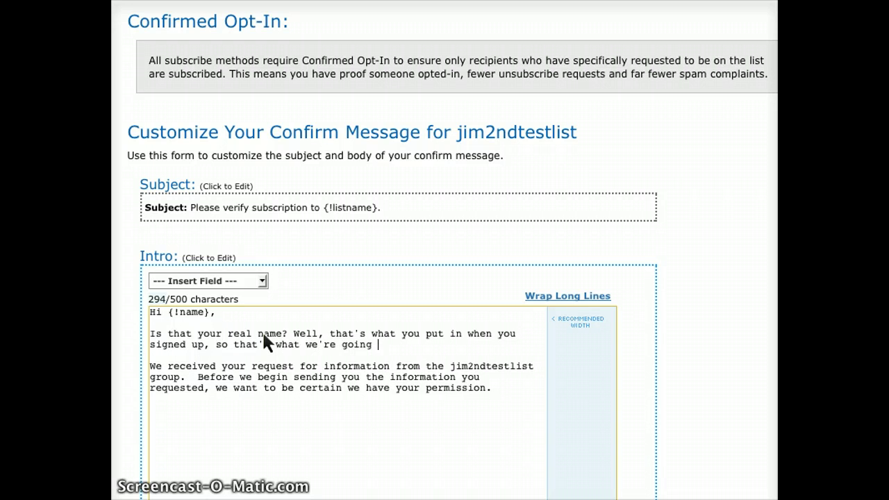
text(to call you.)
Before the "Before we begin" sentence, insert "We need you to confirm because we don't want to send you anything you didn't ask for"
drag(452, 370, 511, 370)
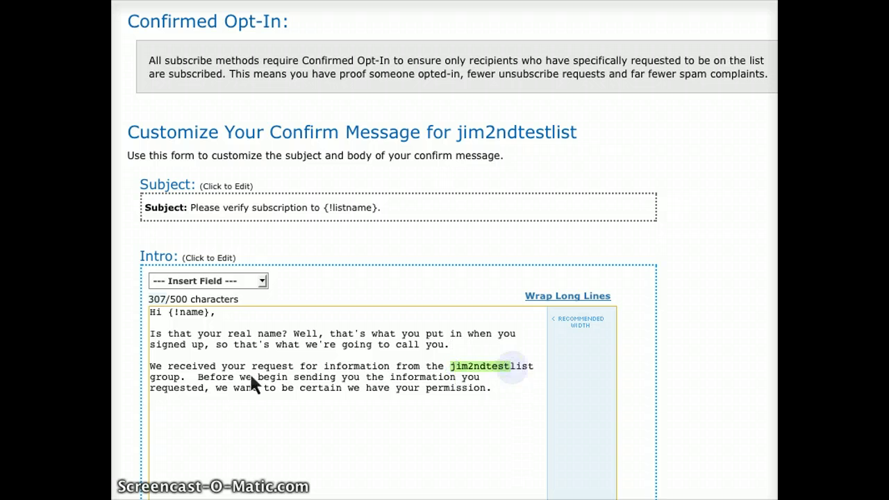
click(198, 376)
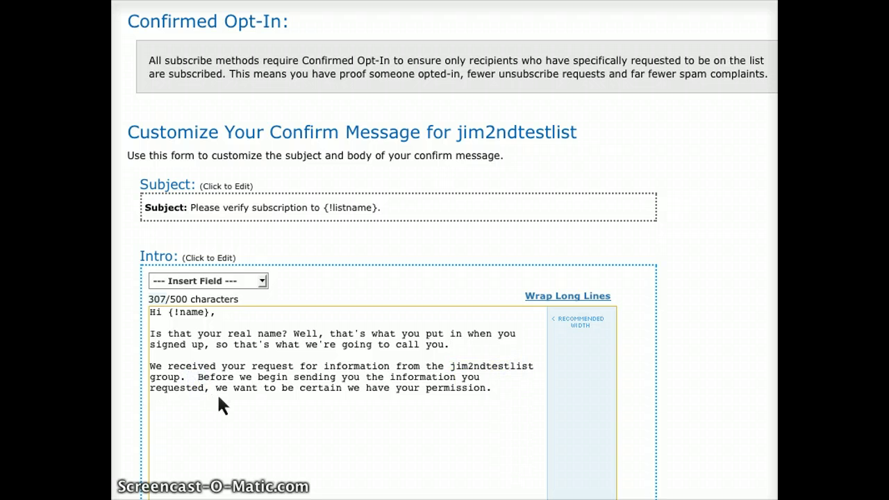
key(Delete)
text(We bneed you to )
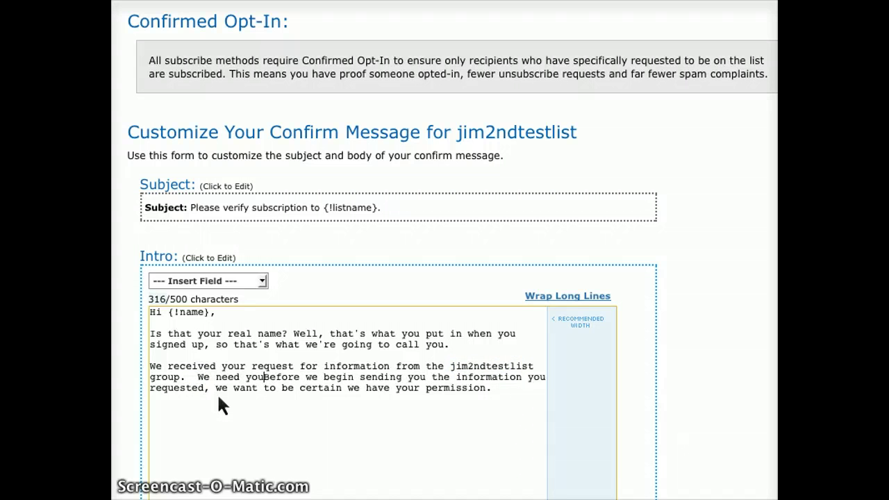
text(confirm becua)
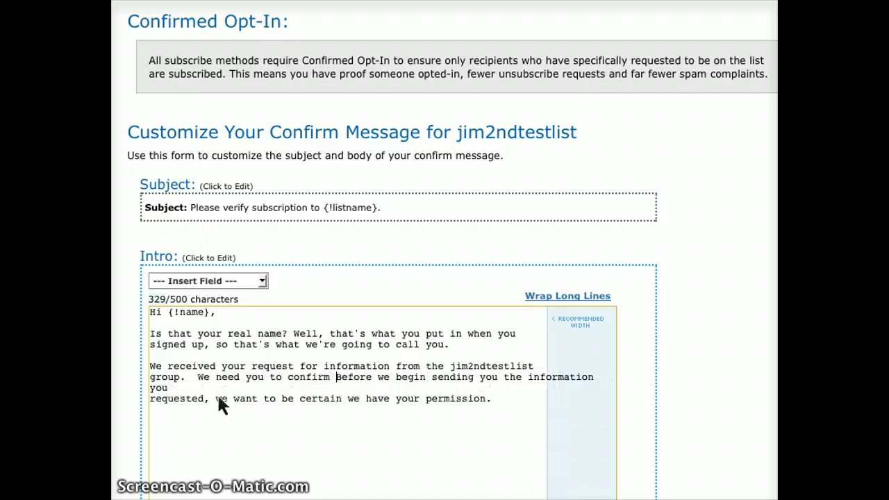
text(se)
key(BackSpace)
key(BackSpace)
key(BackSpace)
key(BackSpace)
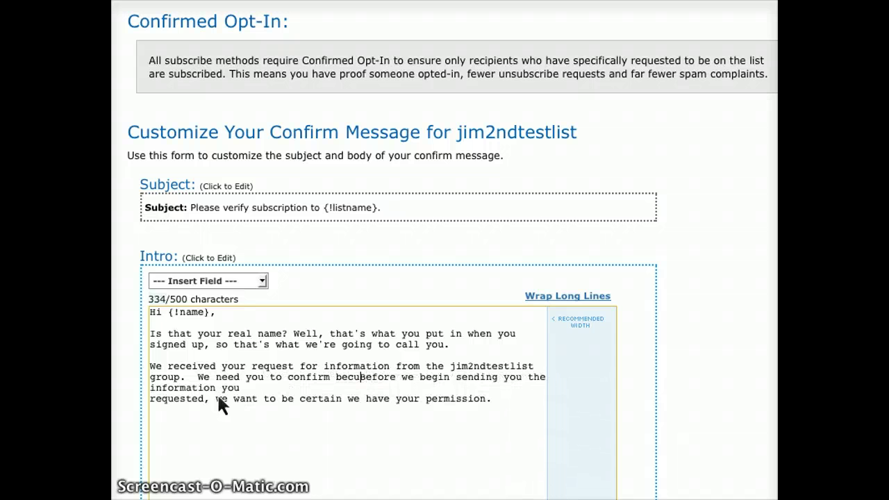
text(ause we don't )
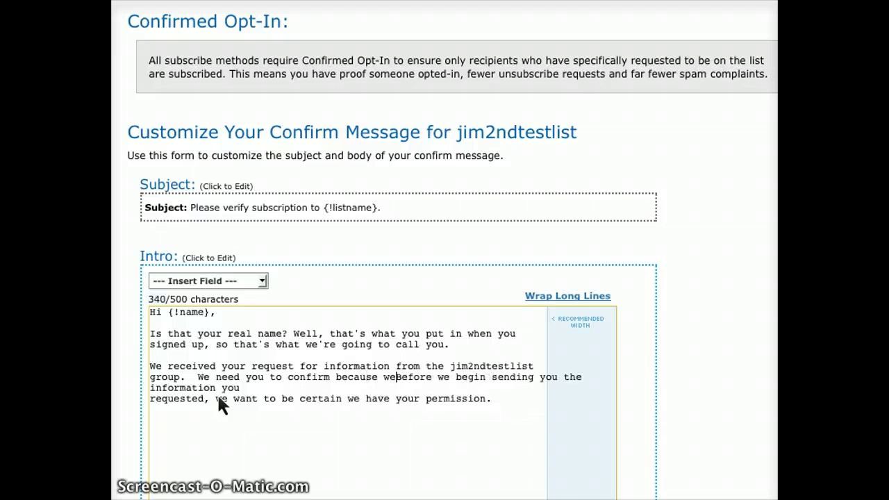
text(want to send )
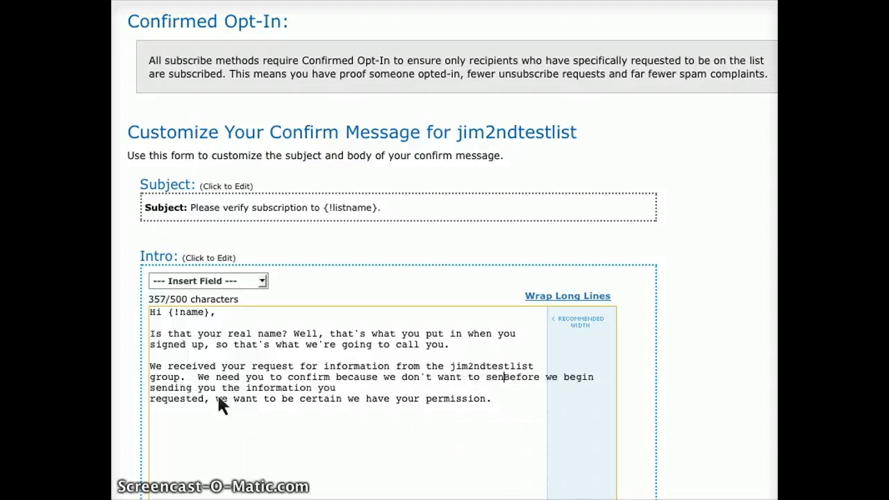
text(you before)
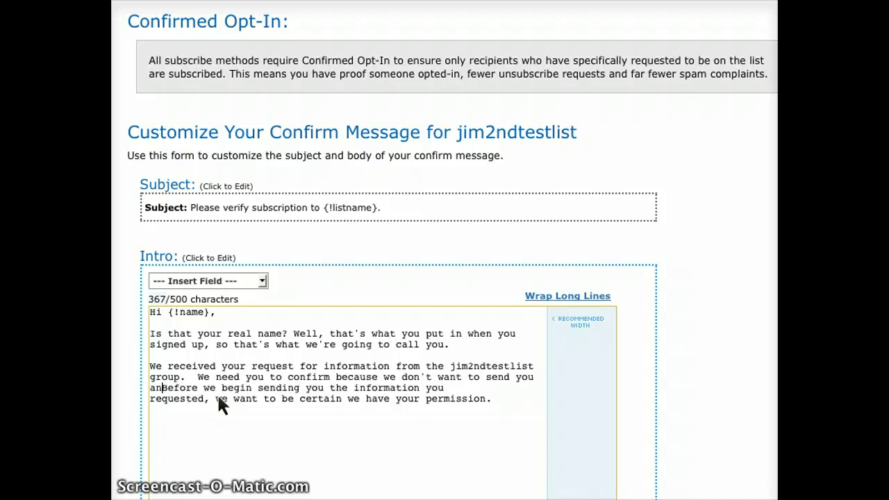
text(ything)
key(Return)
key(Delete)
text(B)
key(Left)
key(Return)
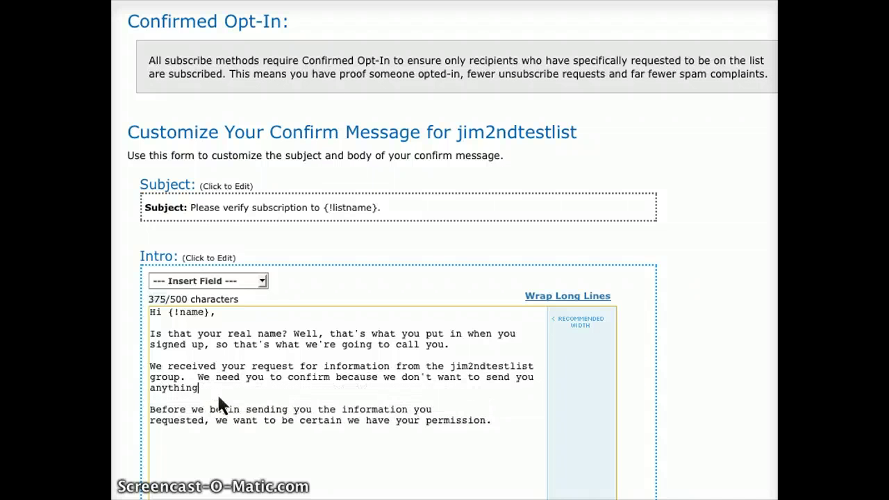
text(you didn't ask for.)
Delete the old "Before we begin sending you the information" sentence and end the intro with a period after "ask for"
key(shift+Down)
key(shift+Down)
key(shift+Down)
key(shift+End)
key(BackSpace)
key(BackSpace)
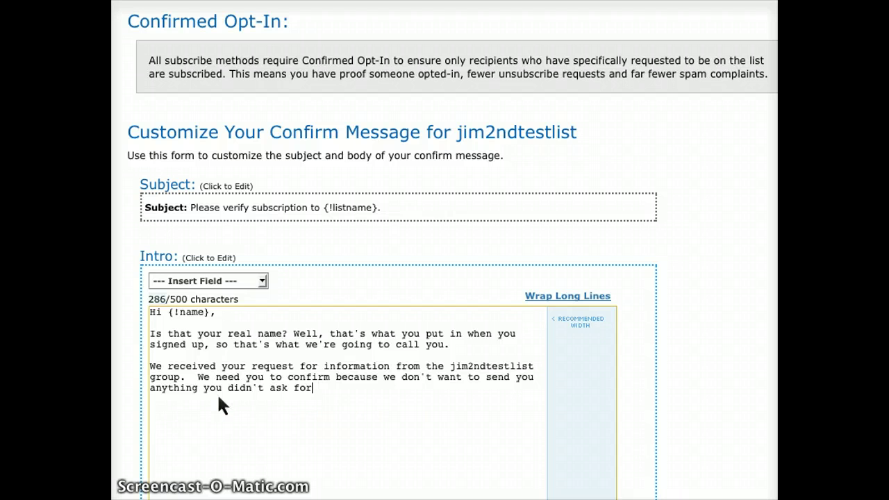
text(.)
In the intro's request sentence, replace the system list name and "group" with the owner's first name in possessive form plus "Test List"
scroll(657, 369, down, 1)
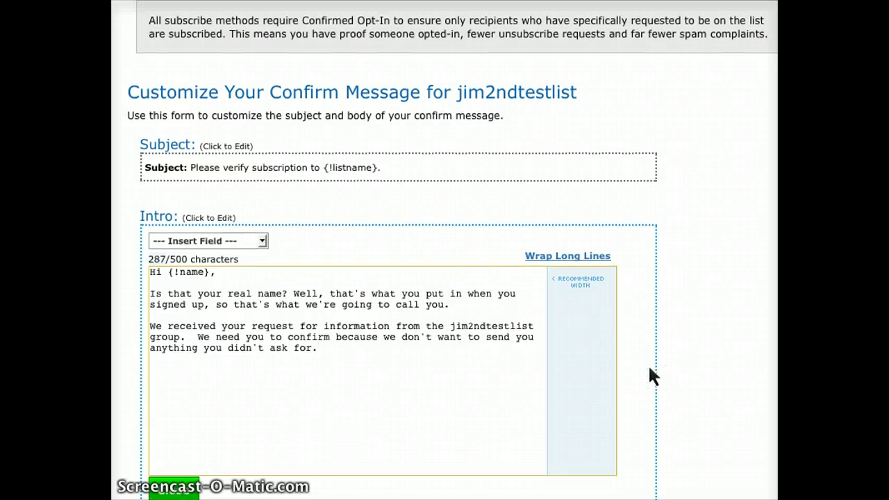
scroll(418, 348, down, 1)
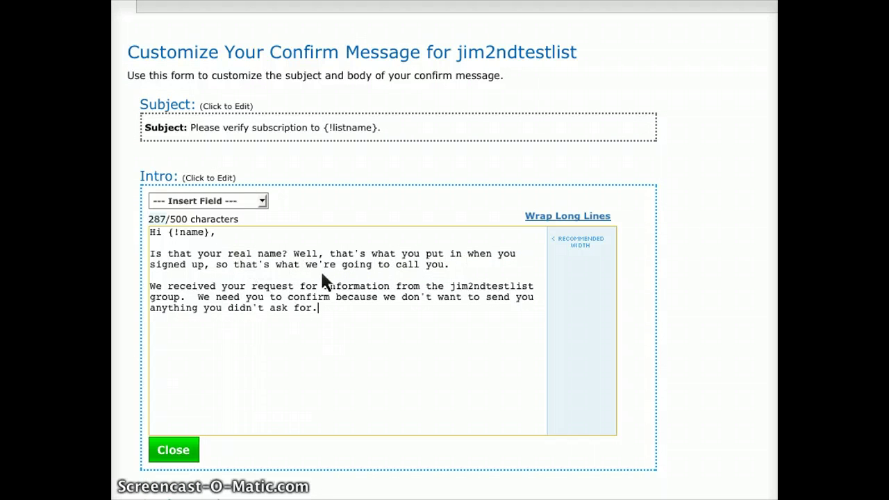
click(362, 267)
drag(451, 286, 546, 287)
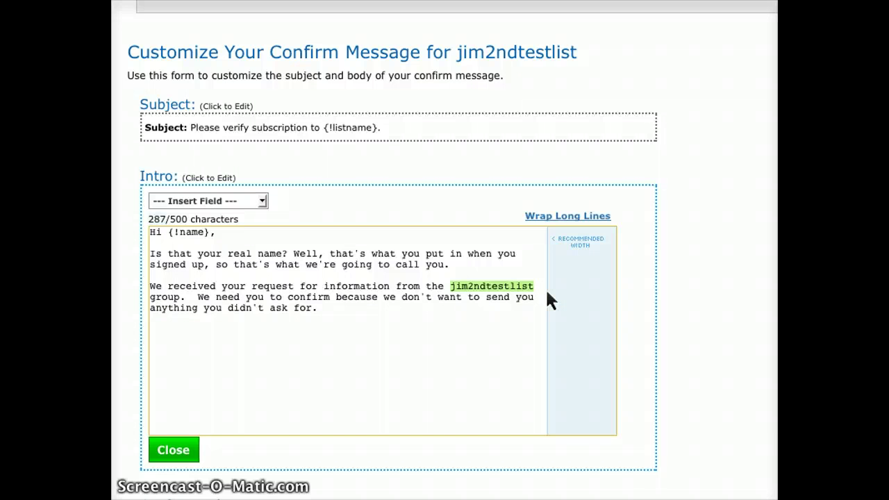
text(Jim's Te)
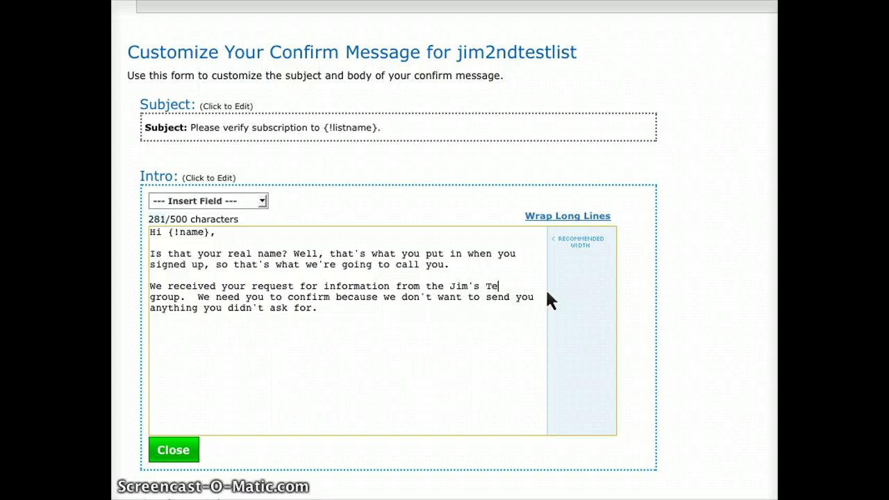
text(st List)
key(Delete)
key(Delete)
key(Delete)
key(Delete)
key(Delete)
key(Delete)
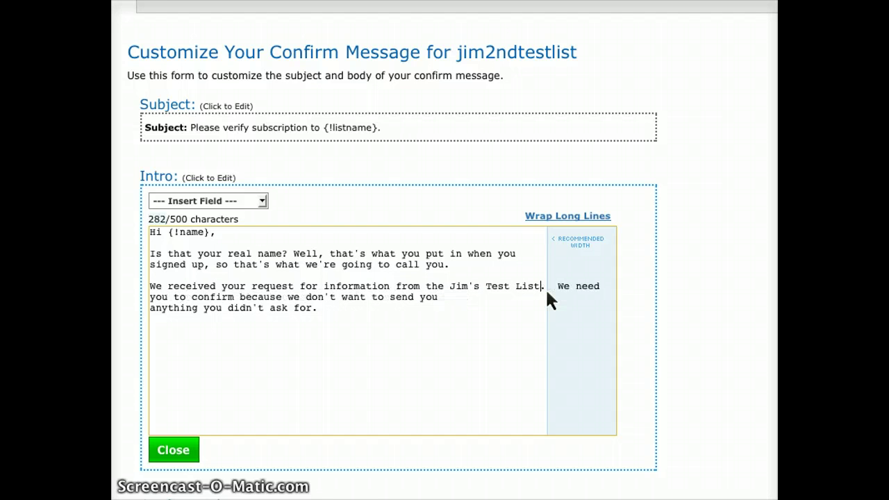
Start the confirmation sentence on its own line with "Now, we need you to confirm" and close the intro editor
key(Return)
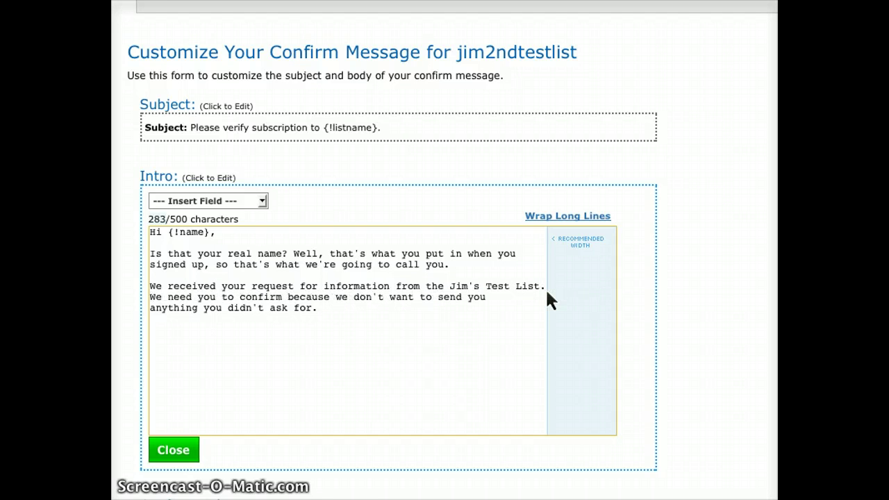
text(Now,)
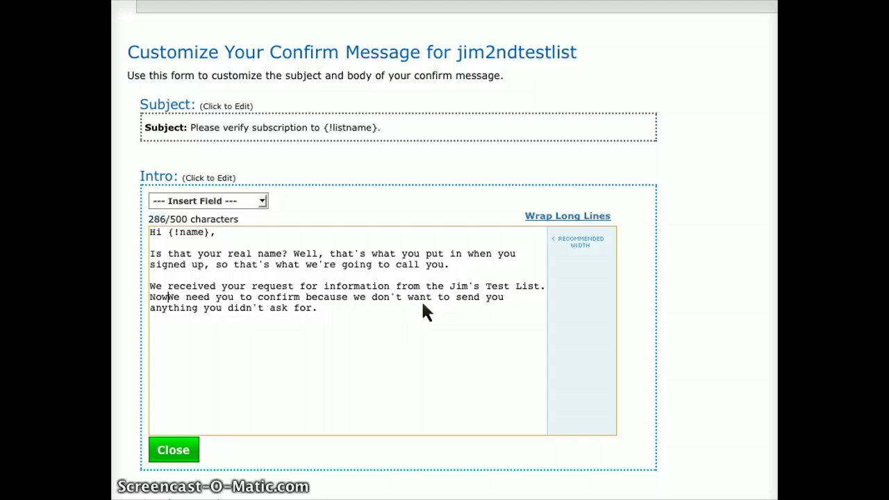
key(Delete)
text(w)
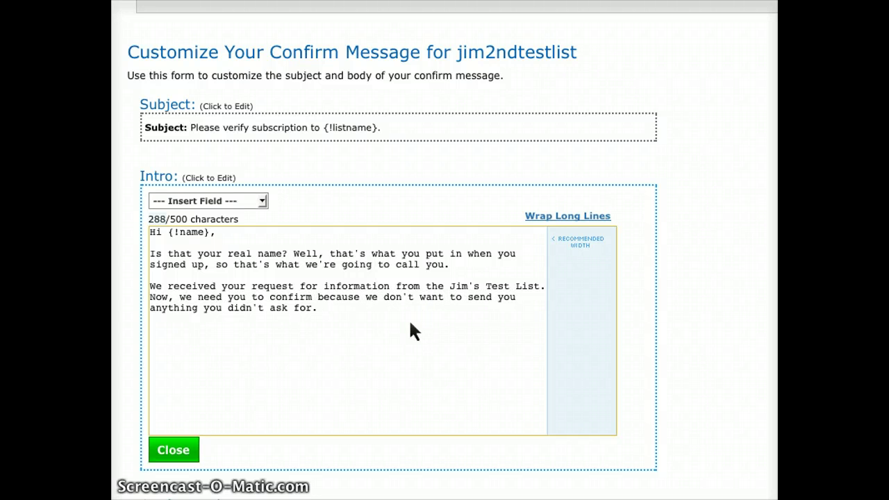
click(173, 451)
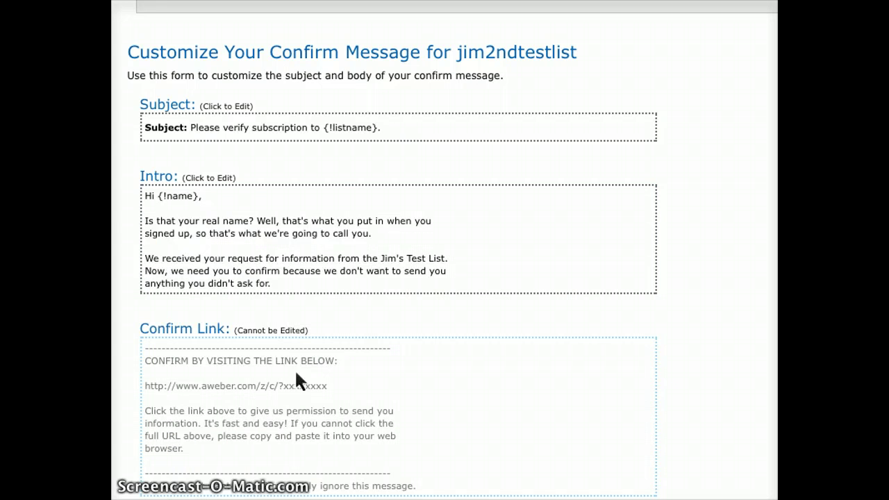
Add a custom closing reading "Sincerely,", a blank line, the sender's full name and "TheBizWebCoach.com", and save the confirm message
scroll(510, 391, down, 3)
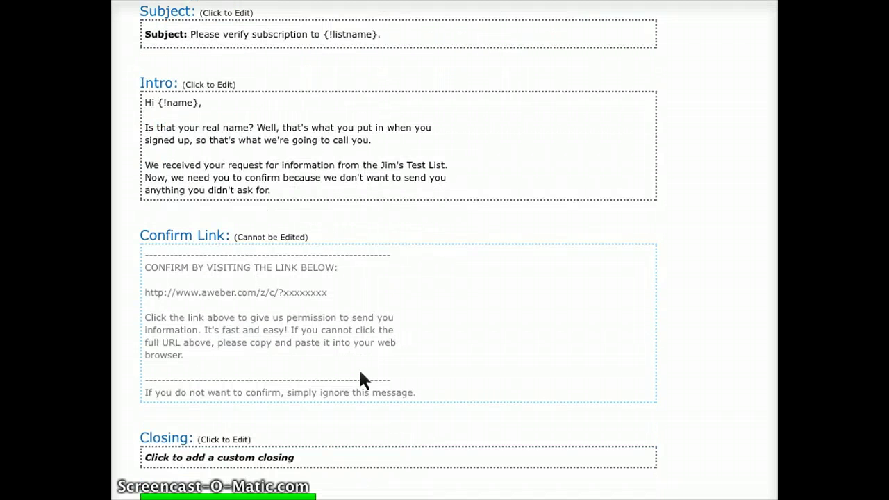
scroll(360, 374, down, 4)
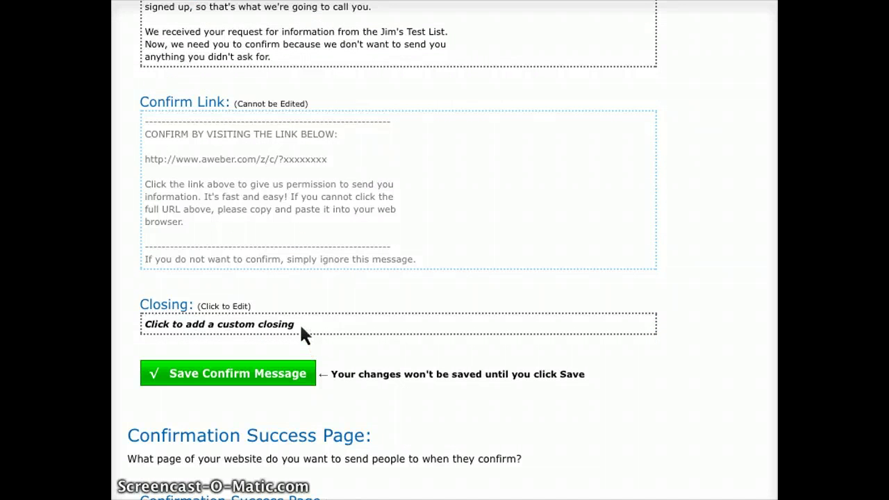
click(293, 332)
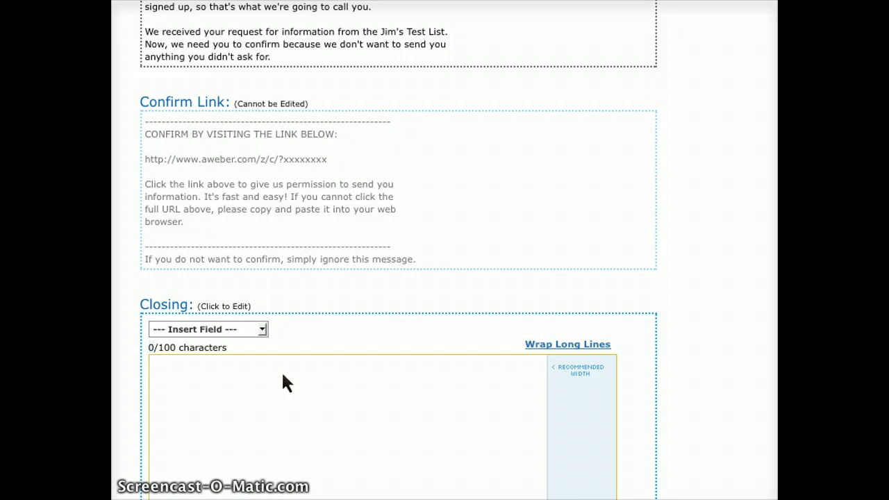
text(Sincerely,)
key(Return)
key(Return)
text(Jim Kukral)
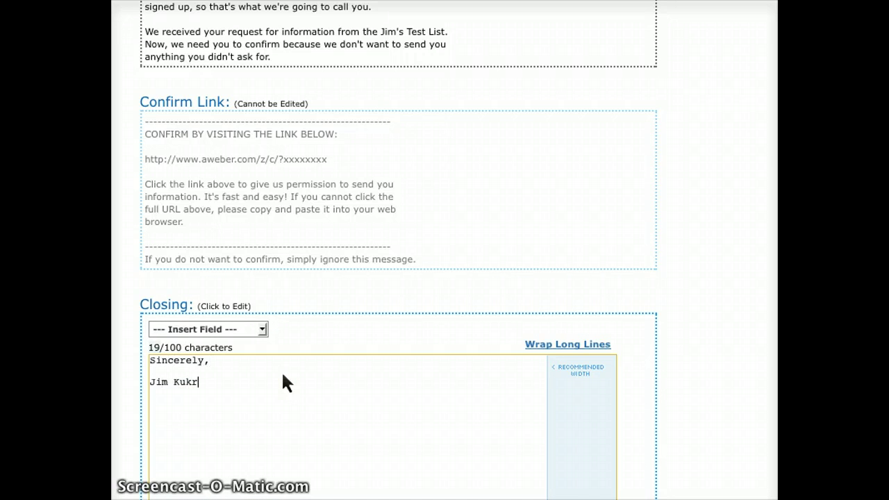
key(Return)
text(TheBizWebCoach.com)
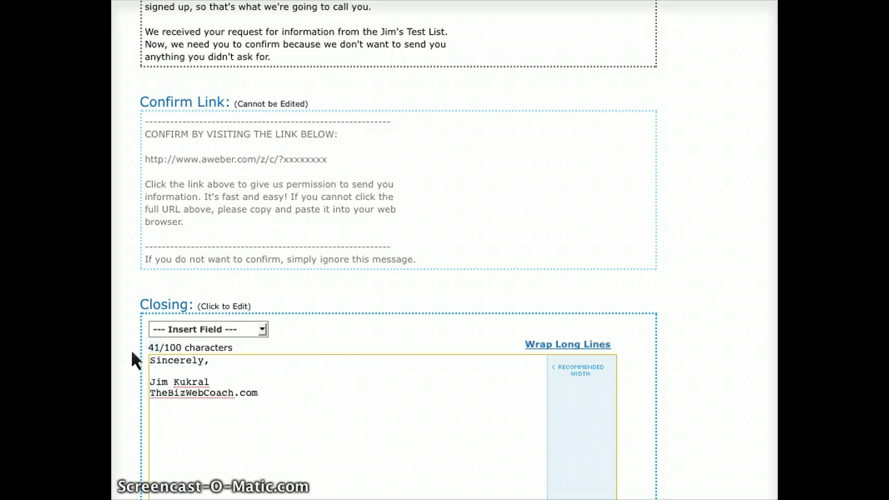
scroll(160, 389, down, 3)
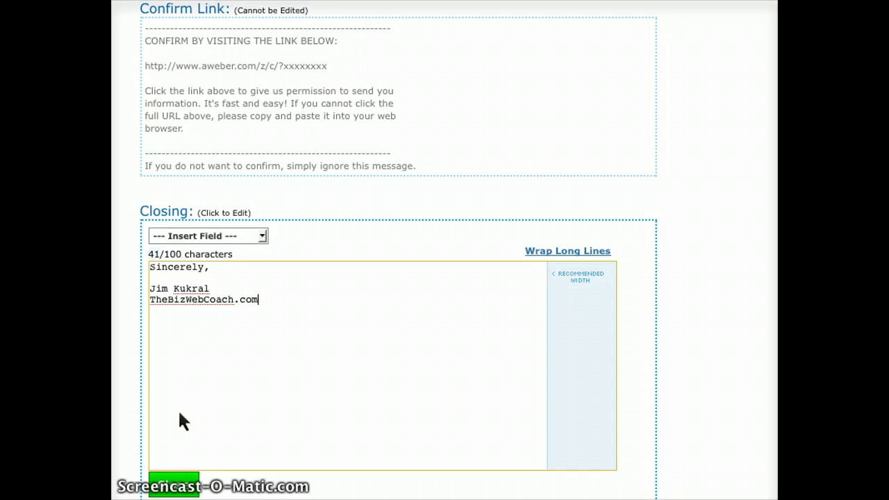
click(173, 471)
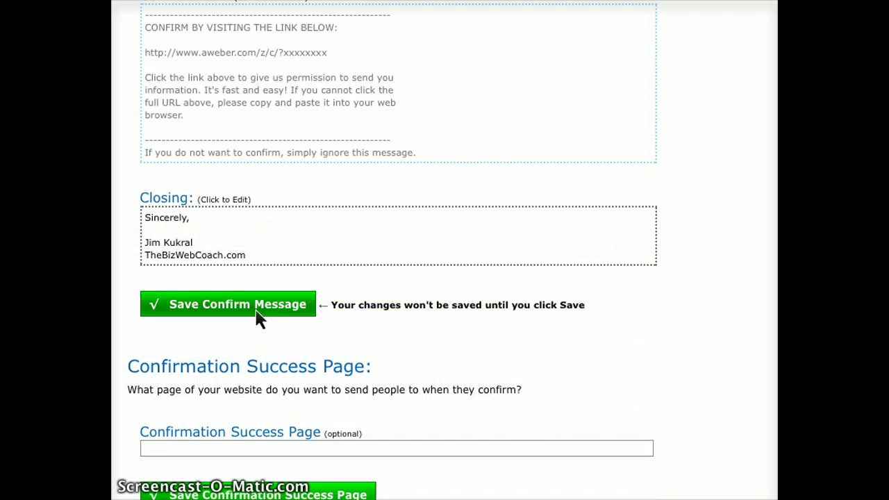
click(257, 318)
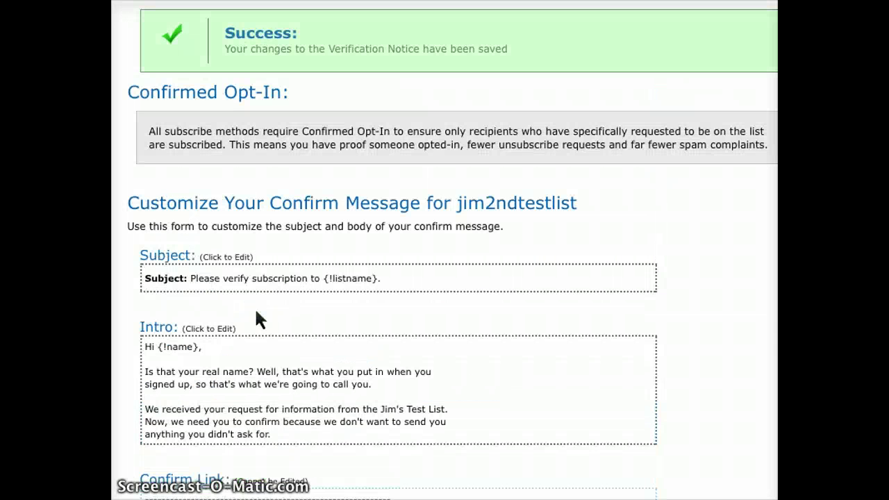
Examine the optional Confirmation Success Page setting and review the saved confirm message's intro, confirm link and closing
scroll(684, 429, down, 7)
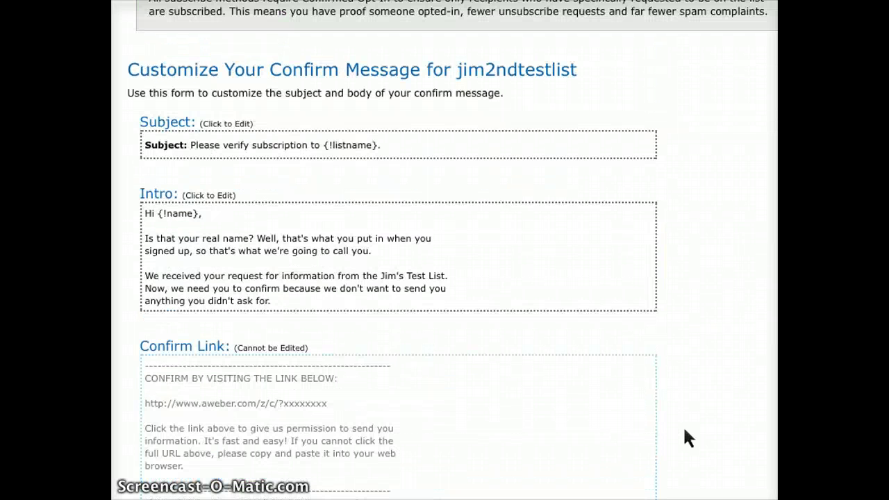
scroll(688, 437, down, 1)
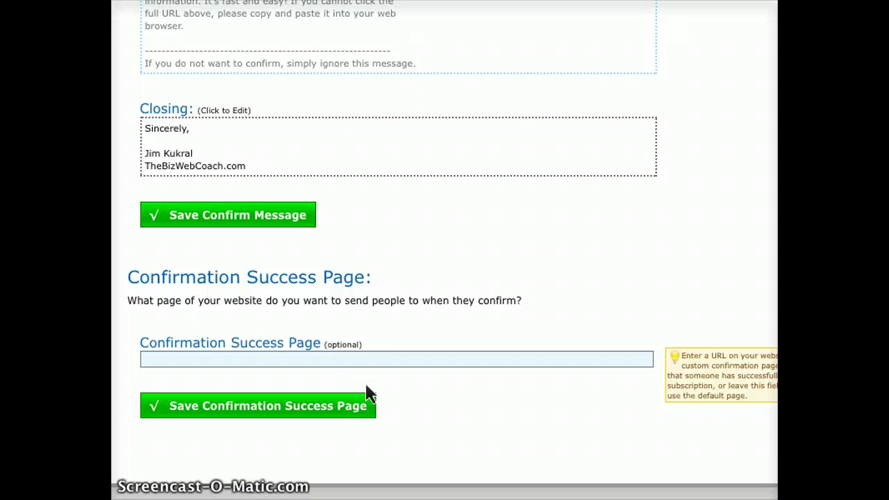
click(324, 360)
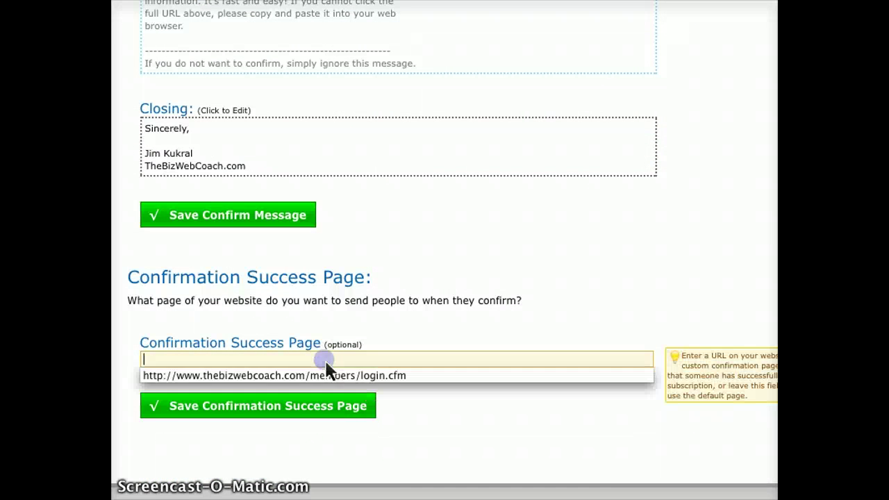
click(462, 317)
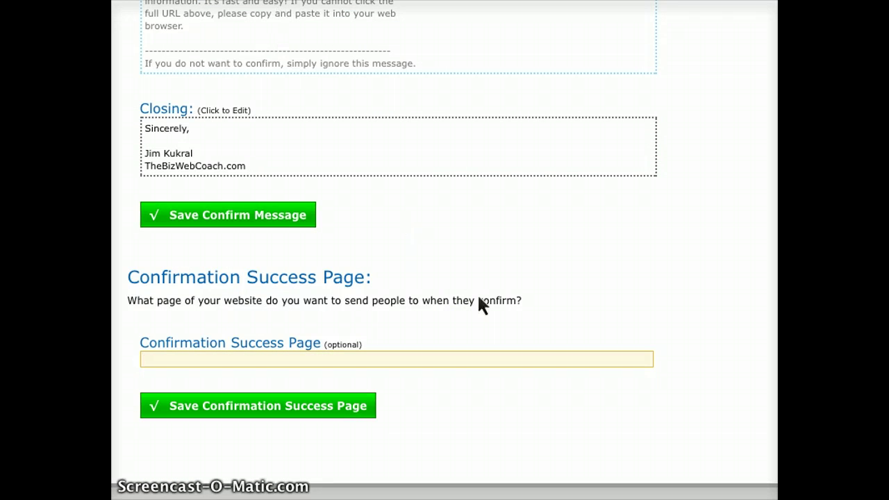
scroll(479, 300, up, 3)
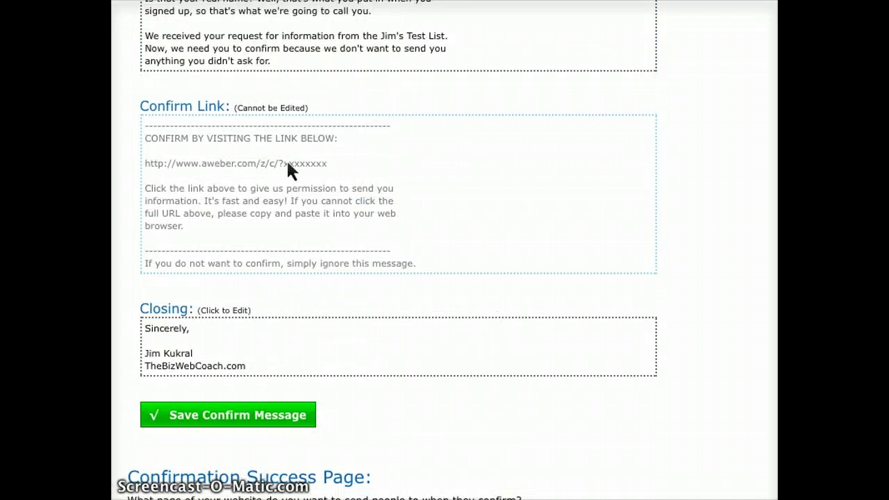
scroll(533, 368, down, 3)
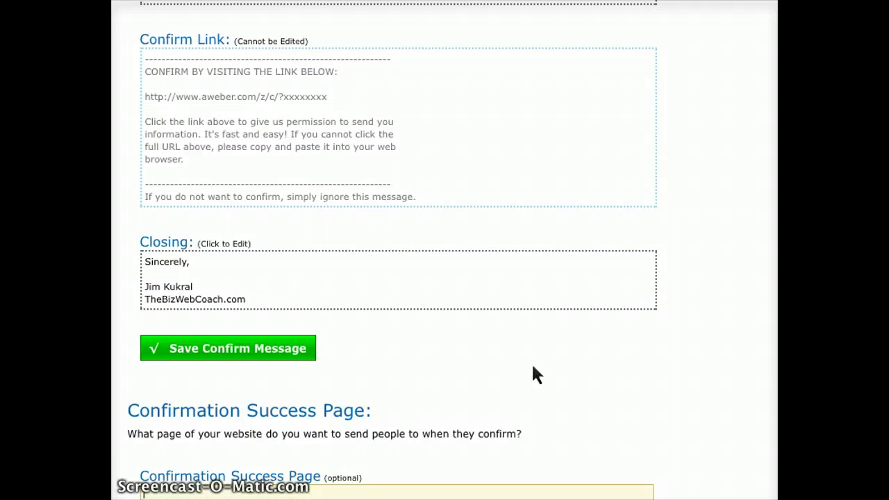
click(503, 338)
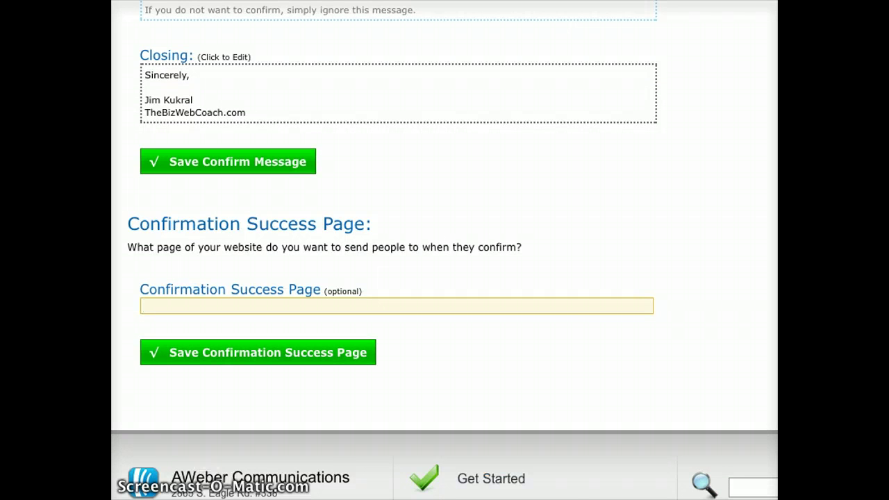
scroll(480, 415, up, 10)
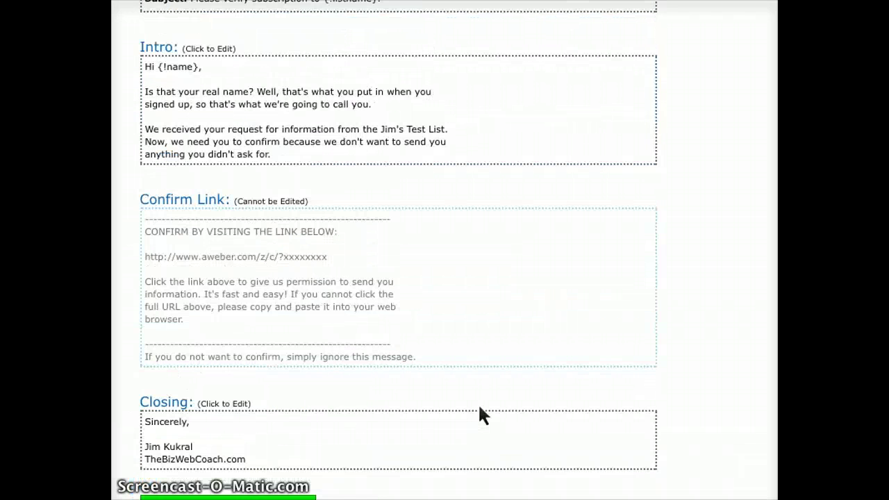